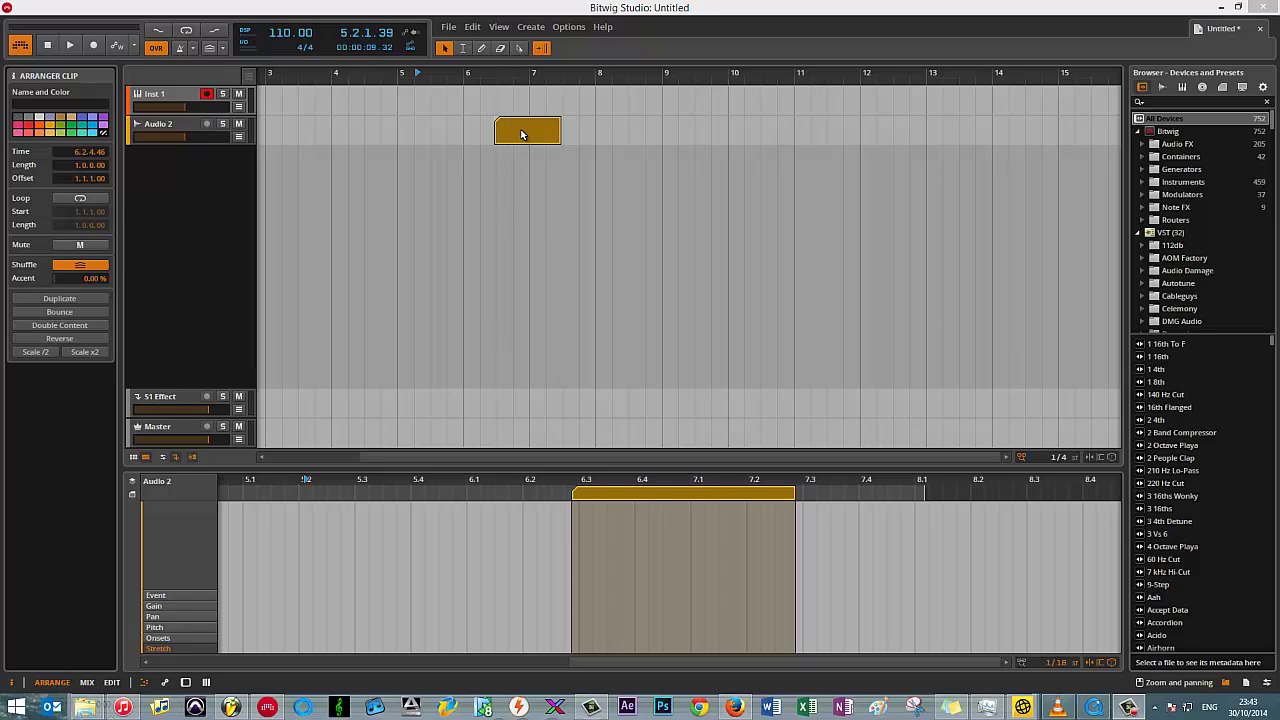
Step: Drag the Audio 2 clip toward bar 5, then back right, dropping it at 6.2.2.48
drag(521, 133, 433, 135)
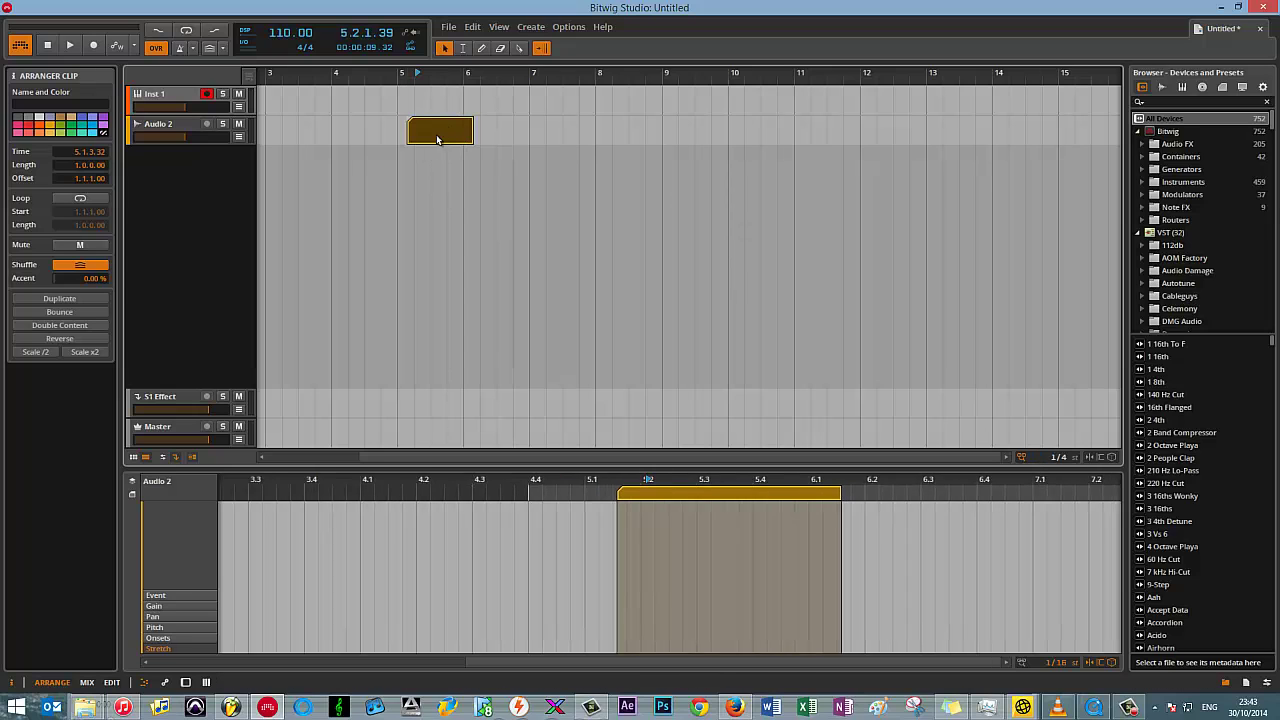
drag(437, 134, 514, 131)
scroll(497, 163, up, 5)
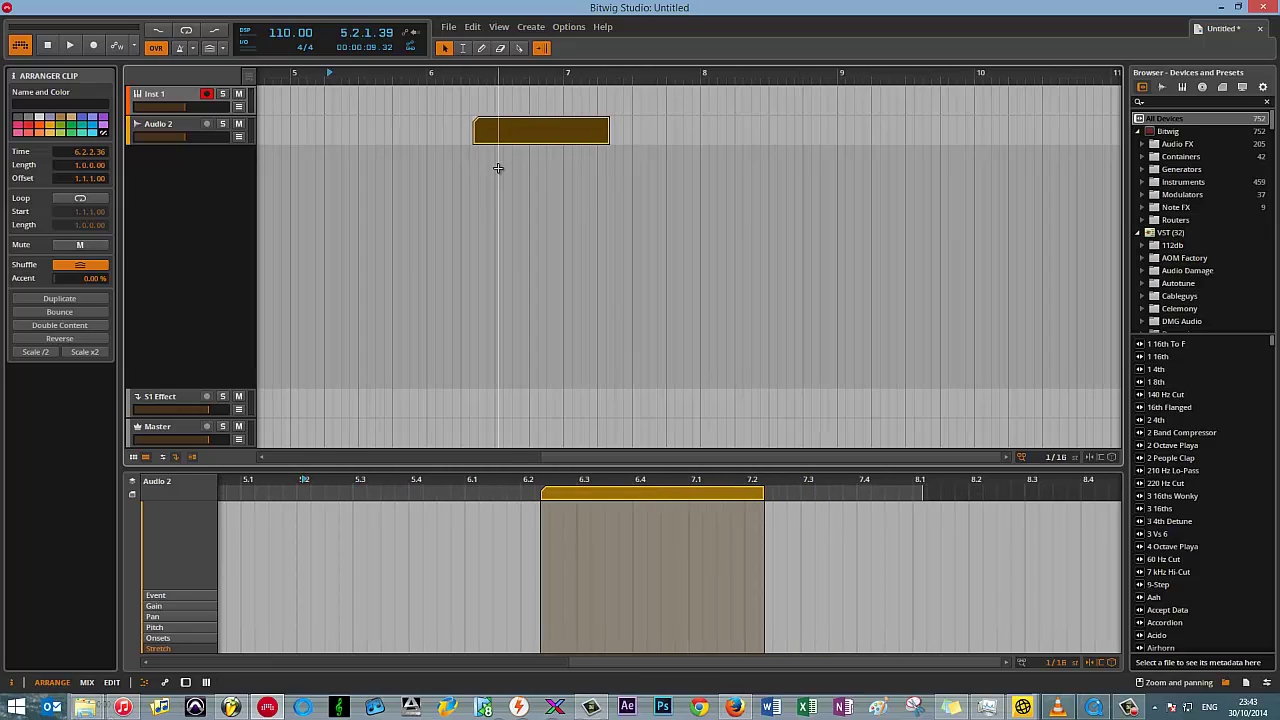
drag(496, 133, 520, 140)
scroll(500, 190, down, 3)
scroll(501, 205, down, 3)
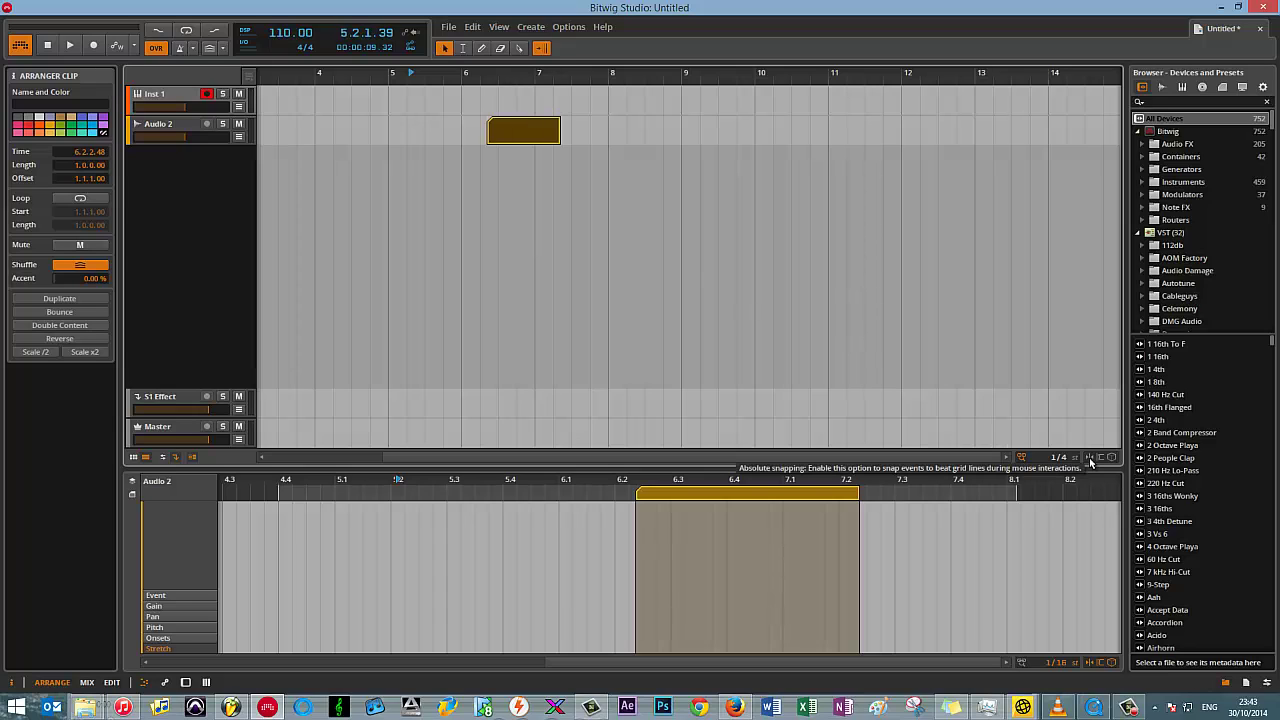
Step: Enable Absolute snapping and snap the Audio 2 clip to 6.2.1.00, then 6.3.1.00
click(1091, 458)
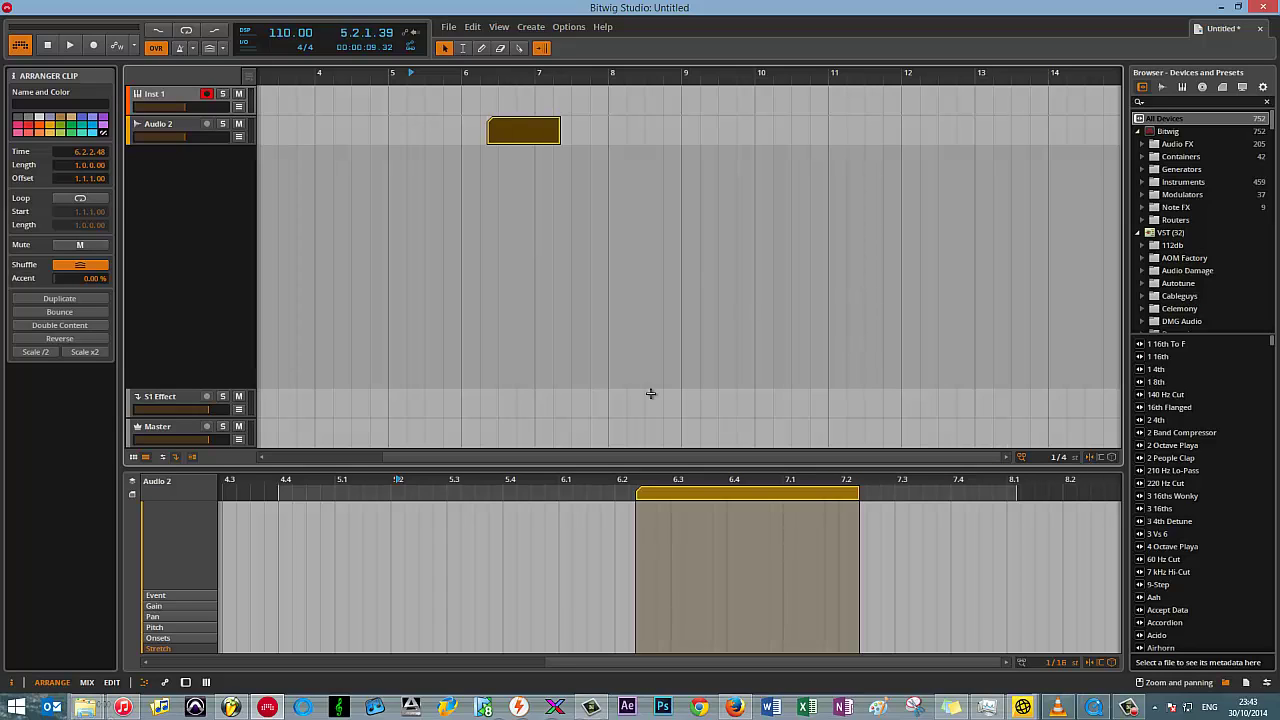
mouse_move(521, 140)
mouse_down()
mouse_move(494, 131)
mouse_move(546, 131)
mouse_move(510, 136)
mouse_up()
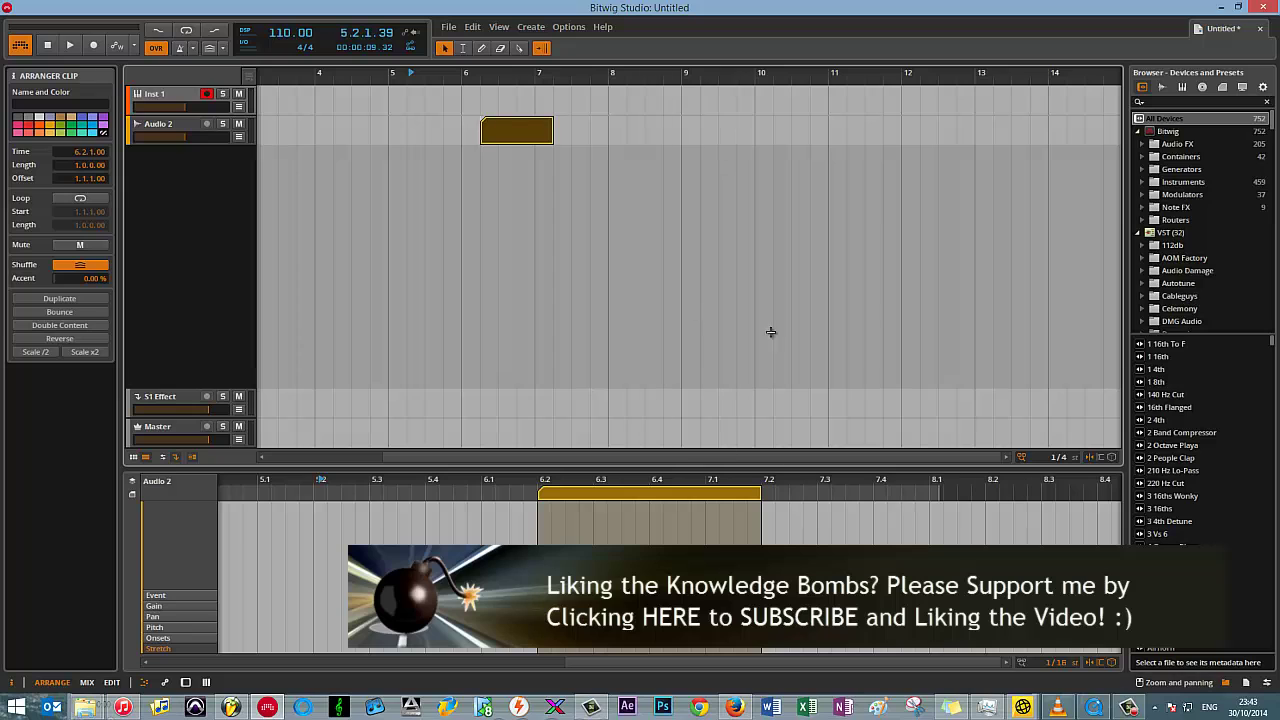
scroll(680, 317, down, 2)
scroll(682, 317, up, 1)
scroll(484, 317, up, 2)
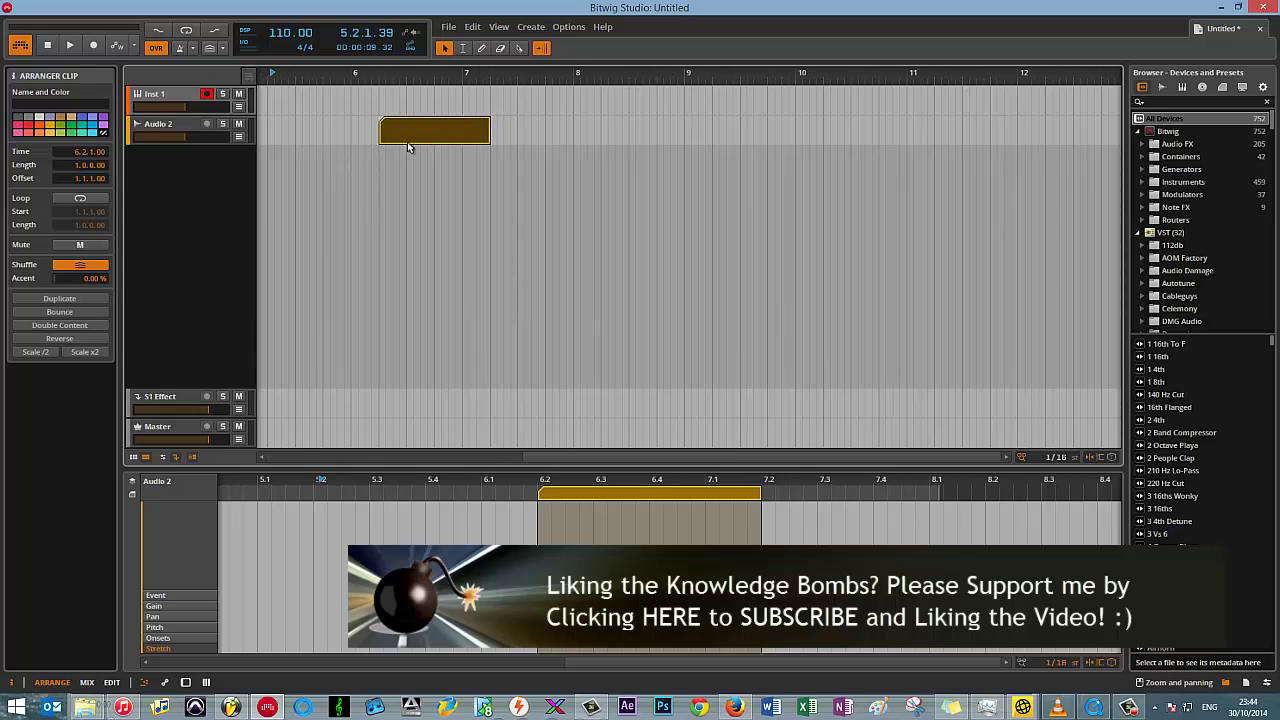
drag(409, 142, 448, 136)
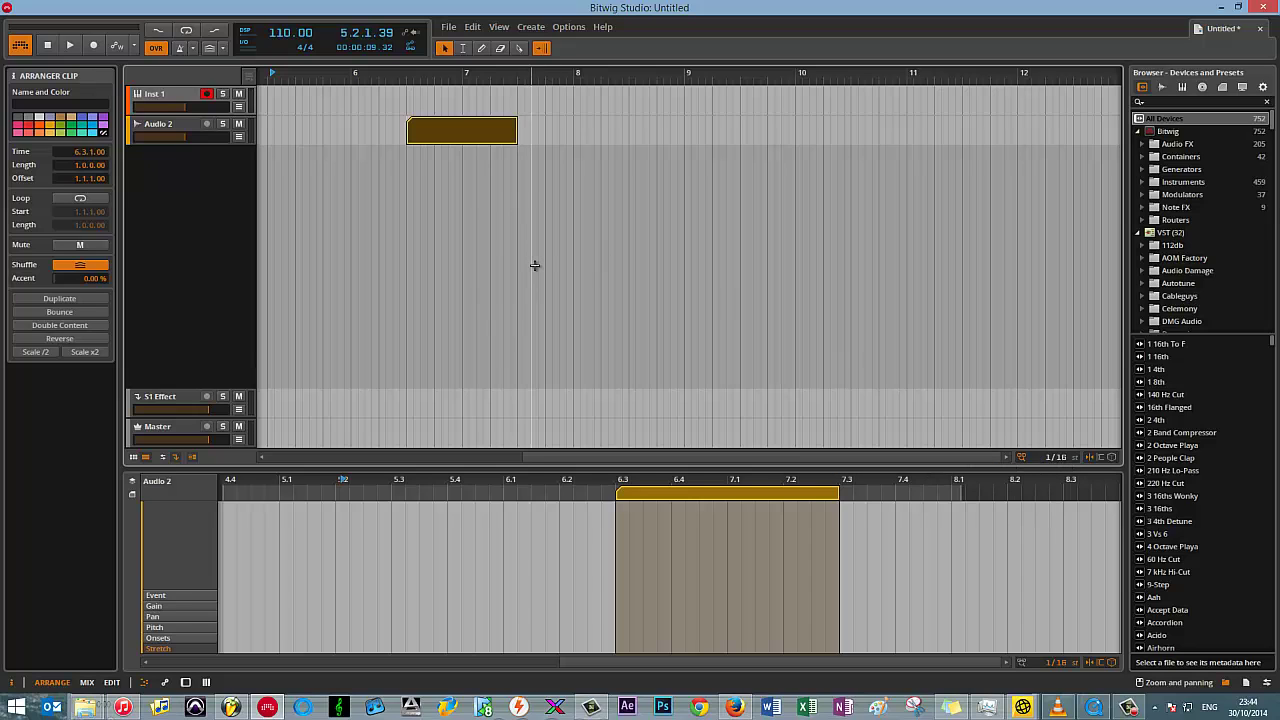
Step: Zoom in and shift the Audio 2 clip slightly later to start at 6.3.3.50
scroll(530, 265, up, 3)
scroll(495, 266, up, 5)
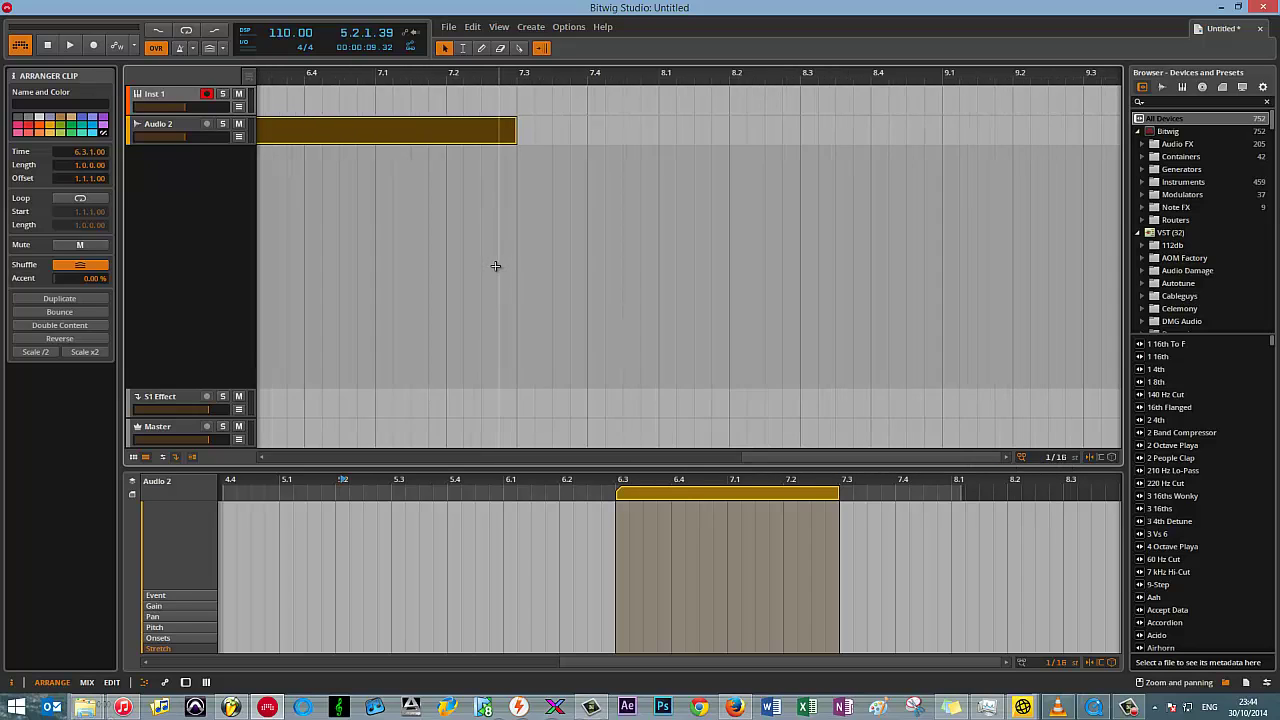
scroll(511, 275, up, 2)
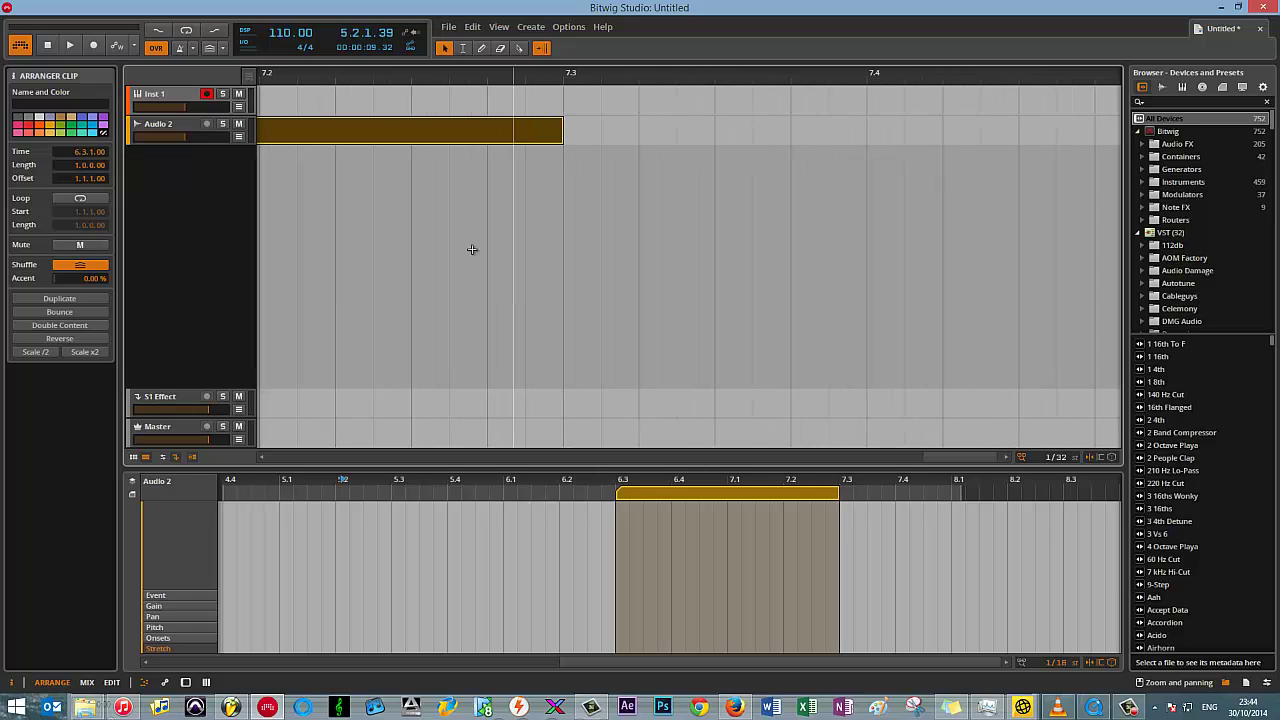
scroll(946, 457, left, 3)
scroll(946, 457, left, 8)
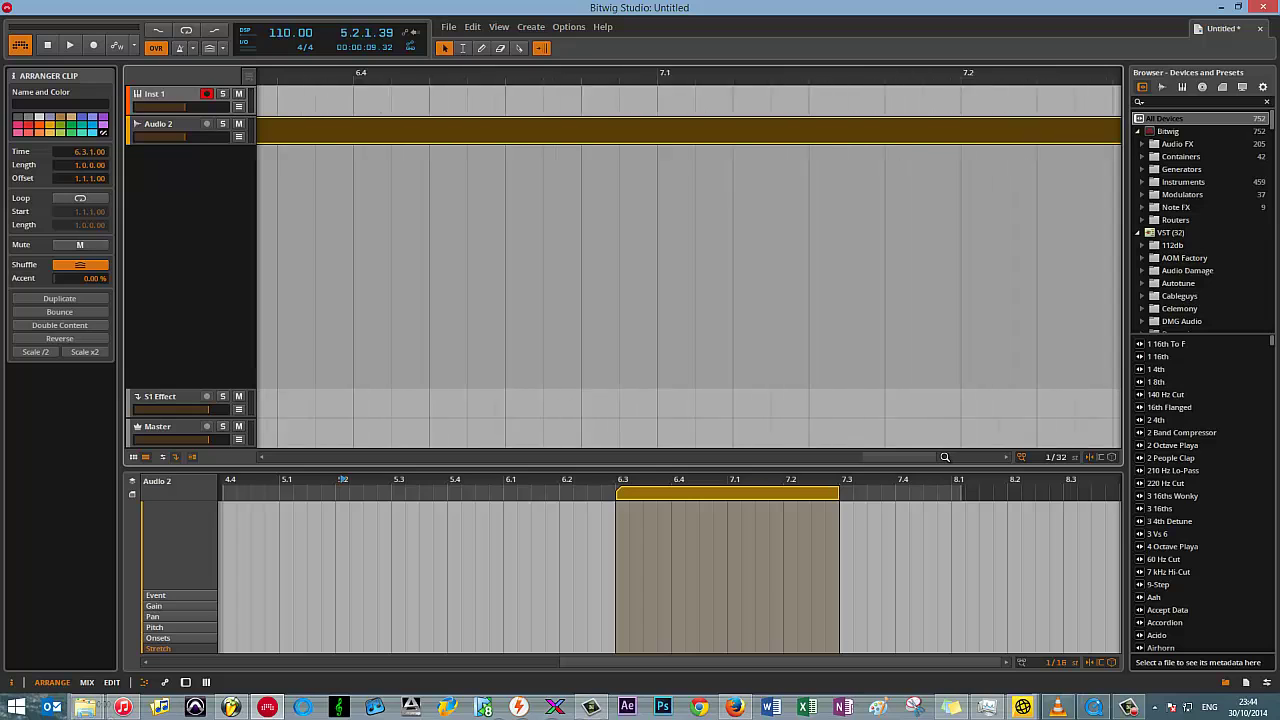
drag(708, 136, 882, 134)
Step: Zoom the arranger out with the minus key to show bars 1 to 13
key(minus)
key(minus)
key(minus)
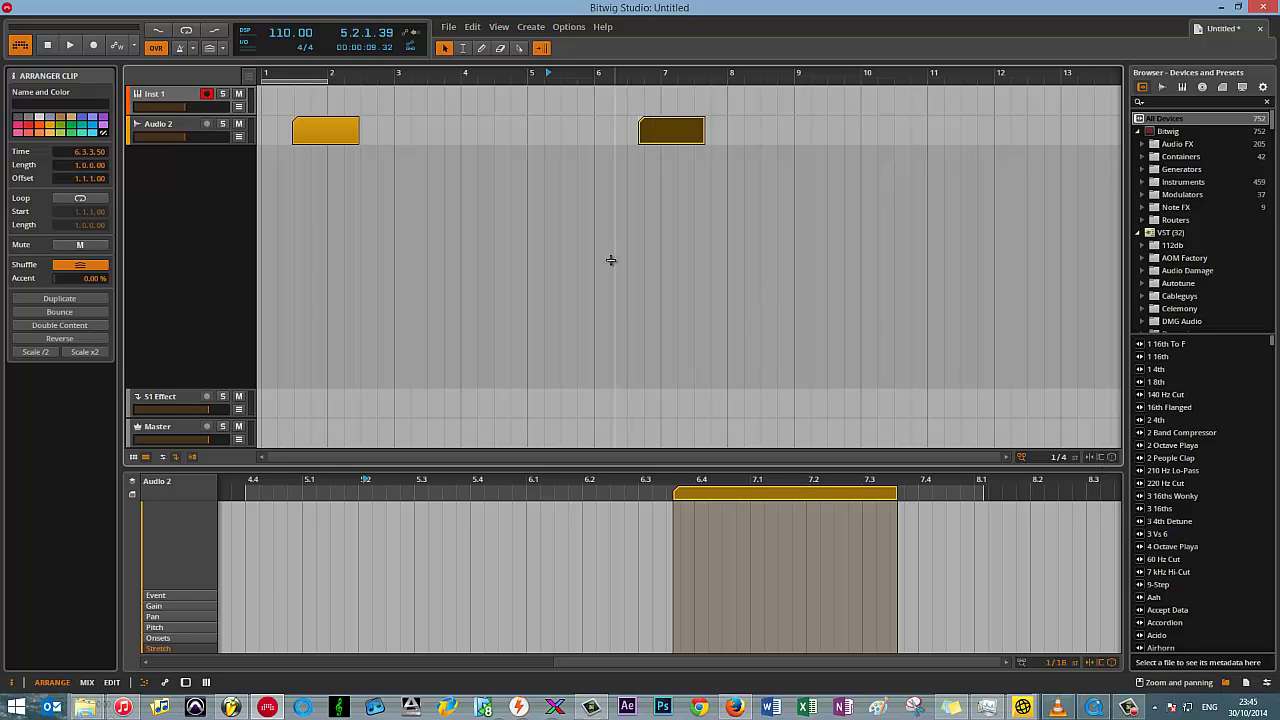
Step: Nudge the Audio 2 clip right in two small moves so it starts at 6.4.1.32
scroll(638, 263, up, 3)
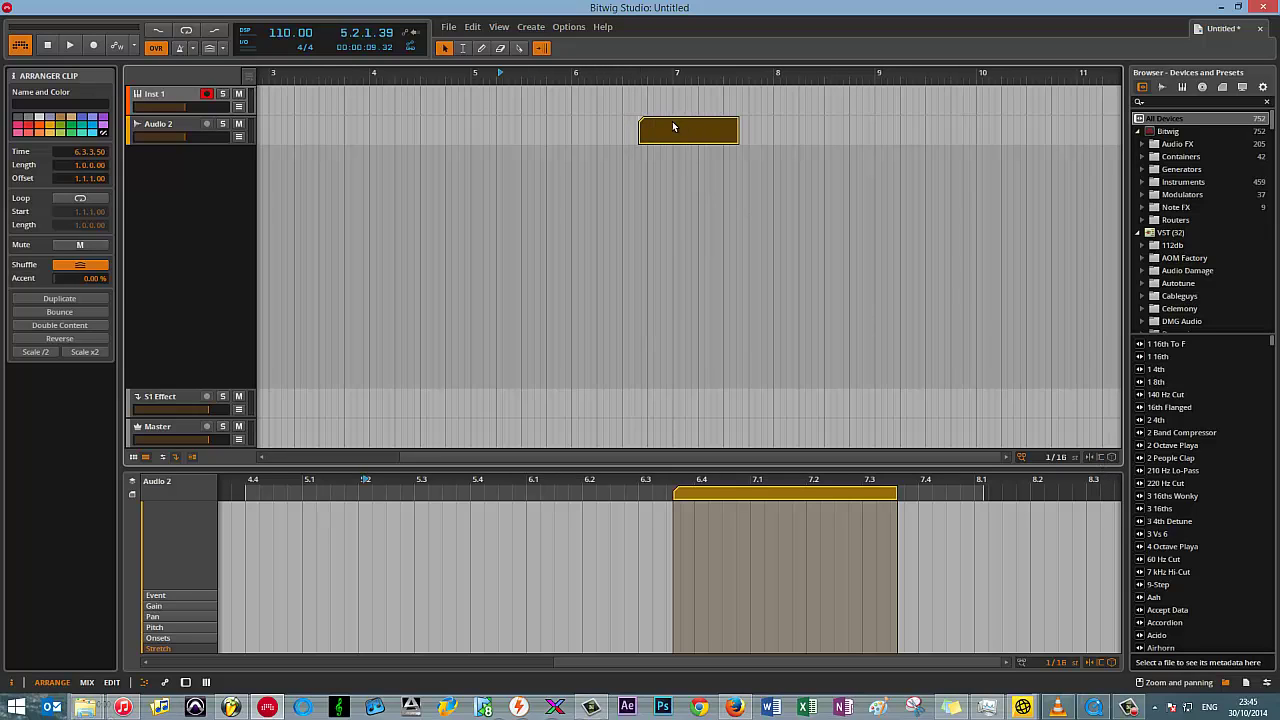
scroll(628, 220, down, 1)
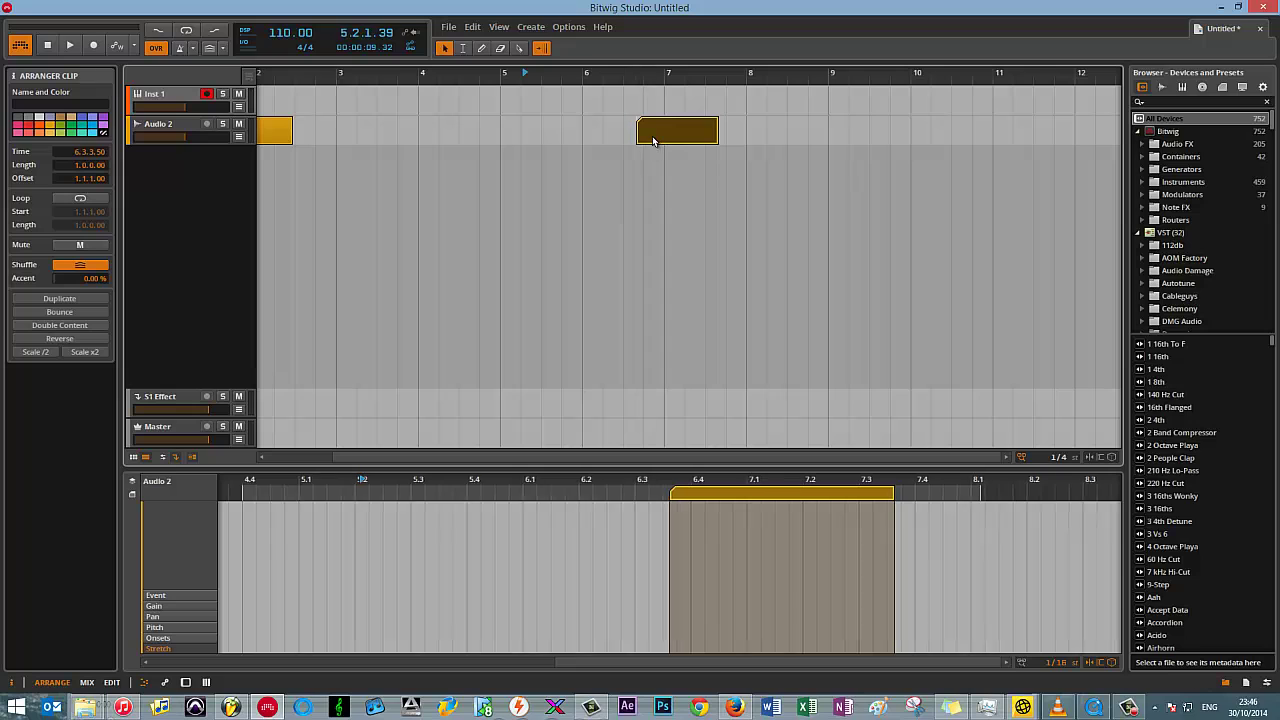
drag(656, 139, 663, 136)
scroll(663, 136, up, 2)
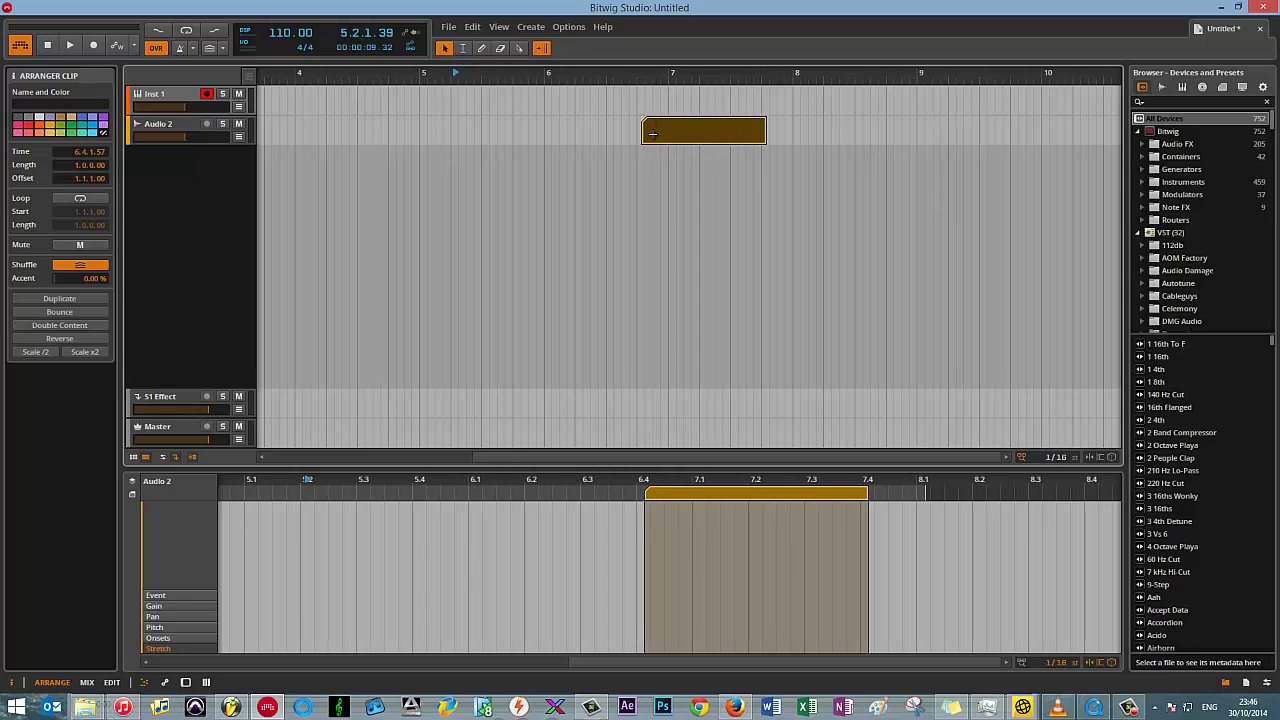
drag(651, 133, 656, 132)
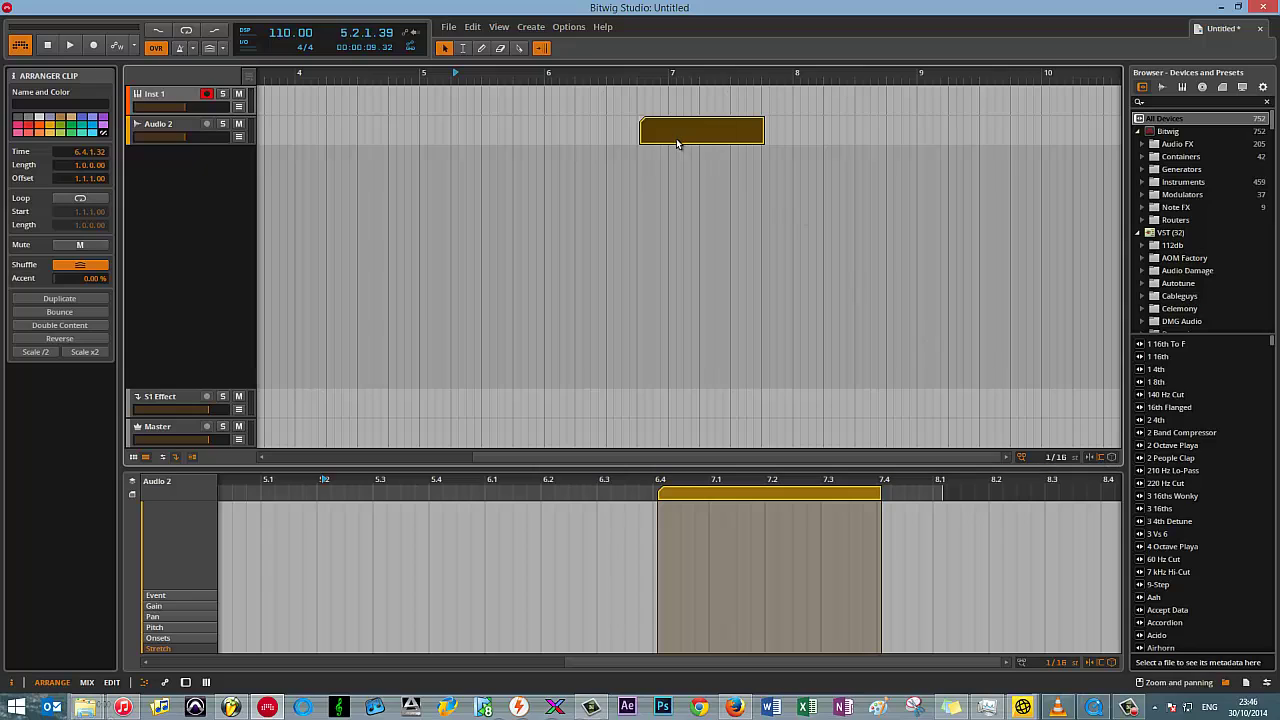
Step: Drag the Audio 2 clip right until its Time reads 7.1.4.32
drag(674, 143, 707, 137)
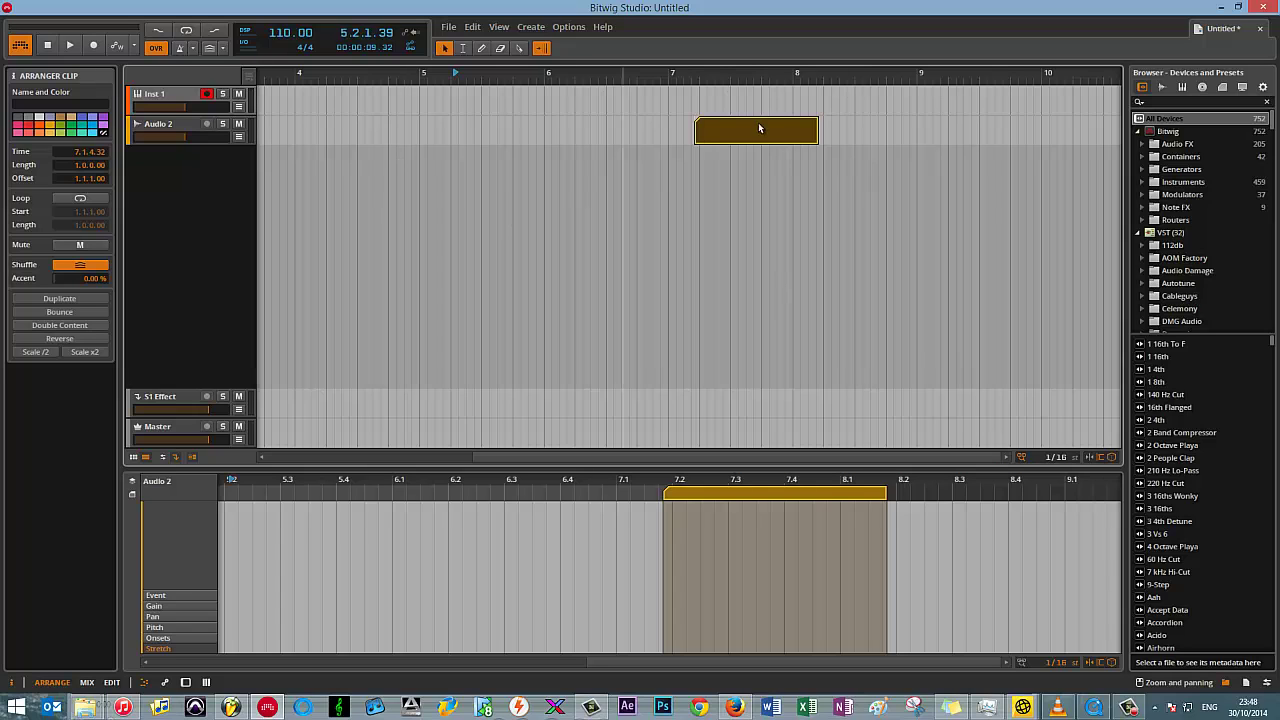
Step: Deselect, paste a new clip onto Audio 2, and move the later clip near 6.4
click(646, 150)
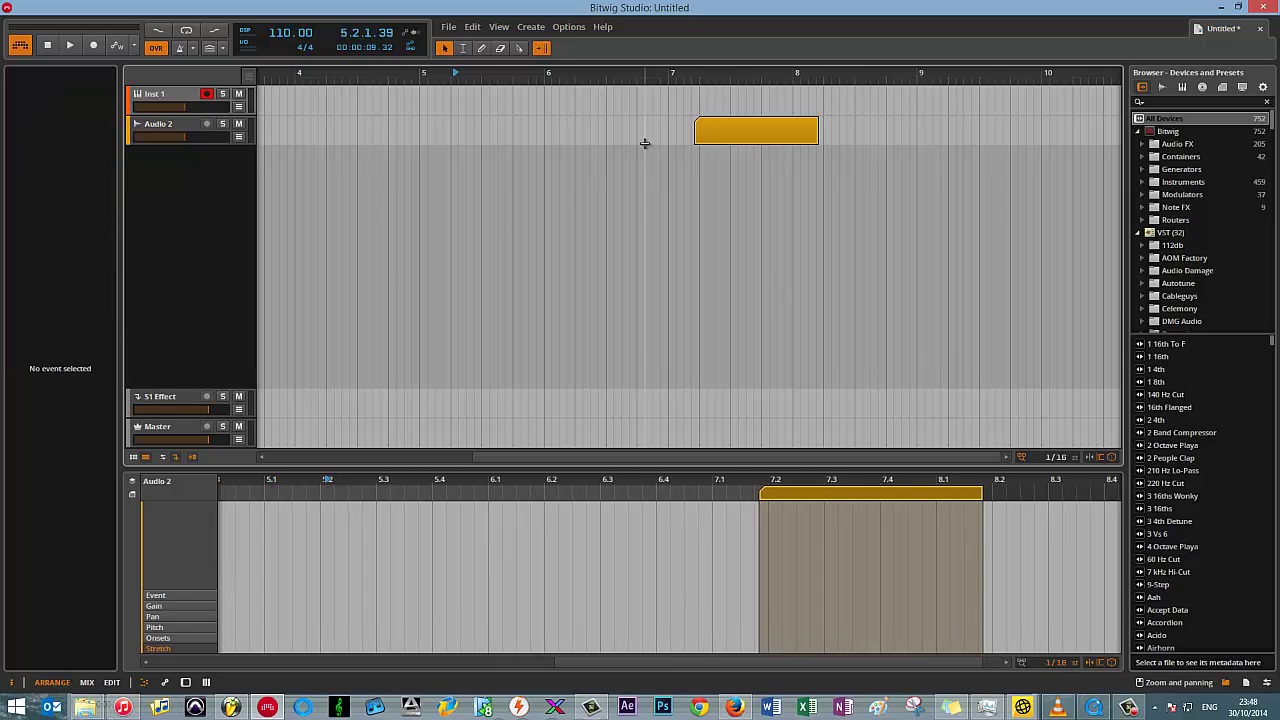
key(ctrl+v)
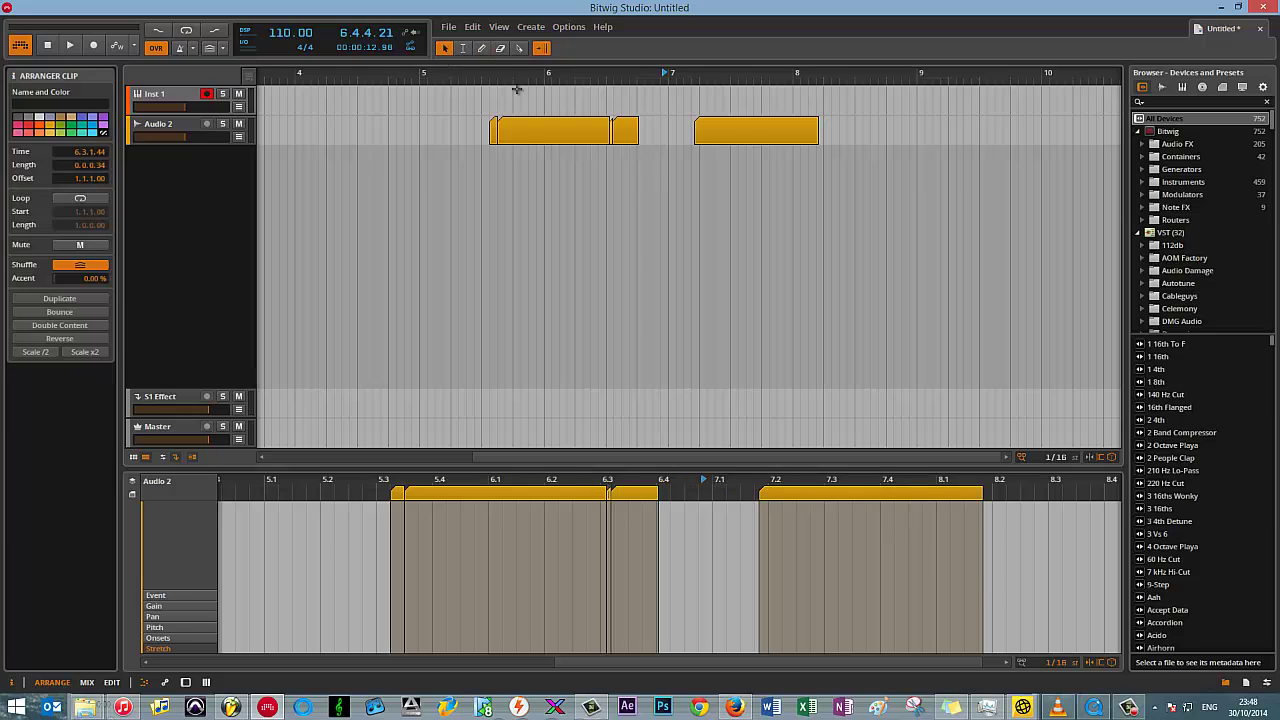
drag(734, 126, 679, 132)
Step: Slide the later Audio 2 clip flush against the earlier clip's end at 6.4.1.13
scroll(656, 142, up, 5)
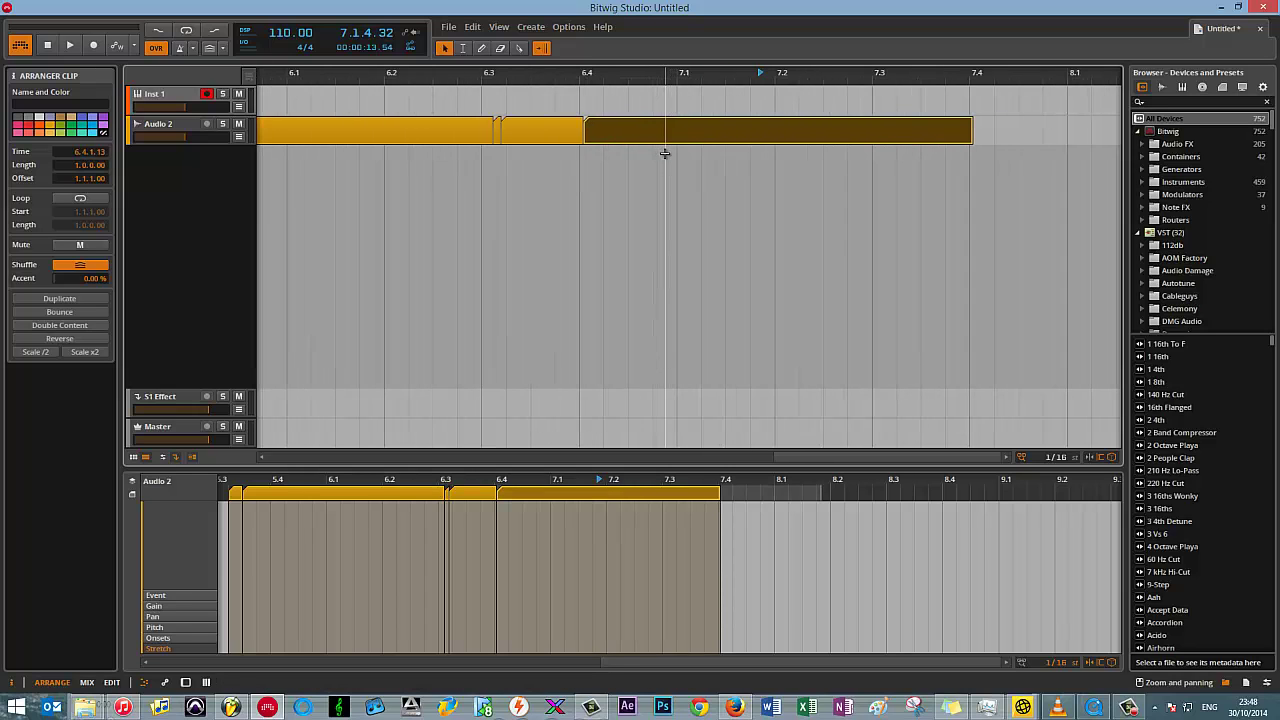
click(617, 131)
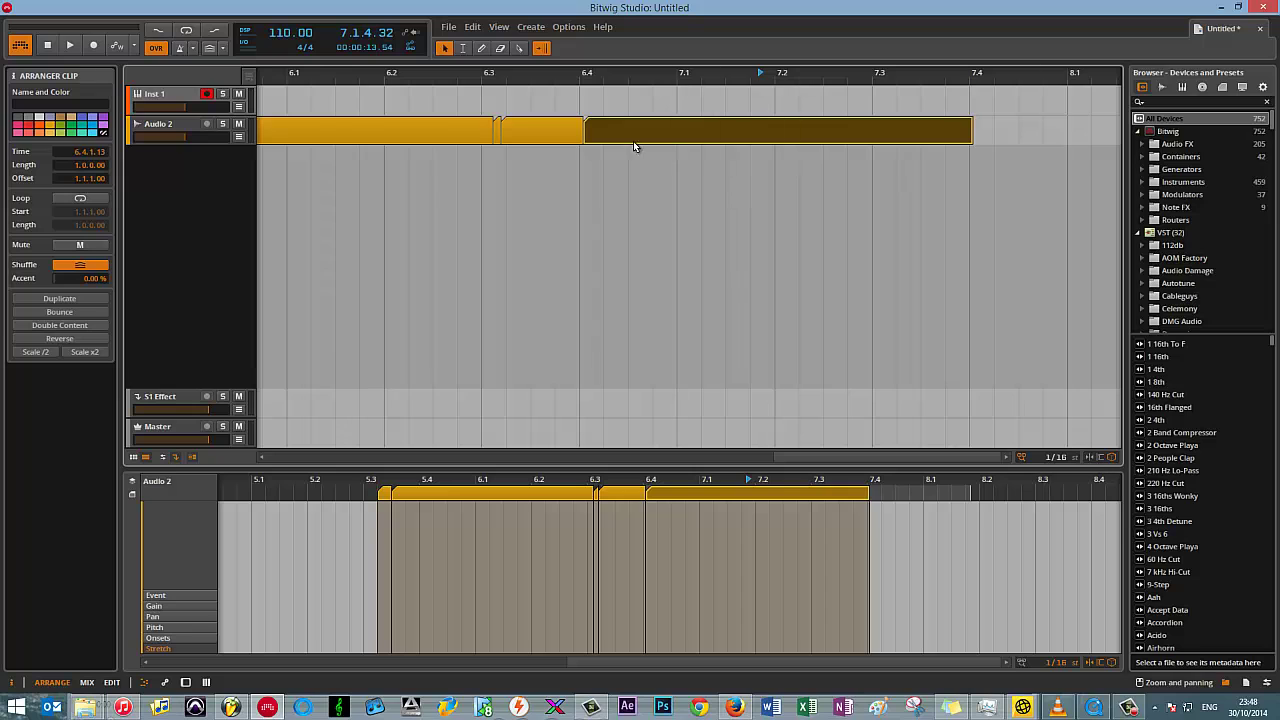
click(640, 134)
mouse_move(640, 135)
mouse_down()
mouse_move(826, 131)
mouse_move(551, 134)
mouse_move(688, 140)
mouse_move(630, 139)
mouse_move(674, 140)
mouse_move(644, 134)
mouse_up()
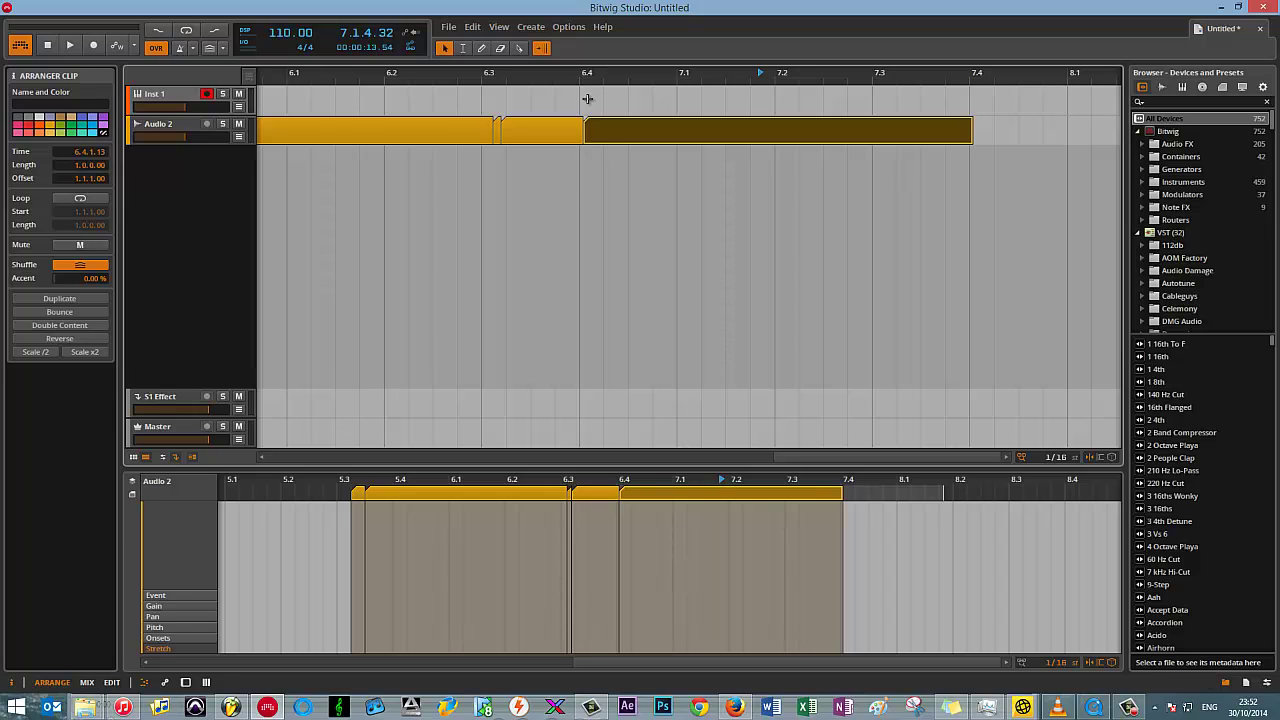
Step: Drag the last Audio 2 clip right, just past bar 7, to 7.1.1.28
drag(602, 131, 684, 131)
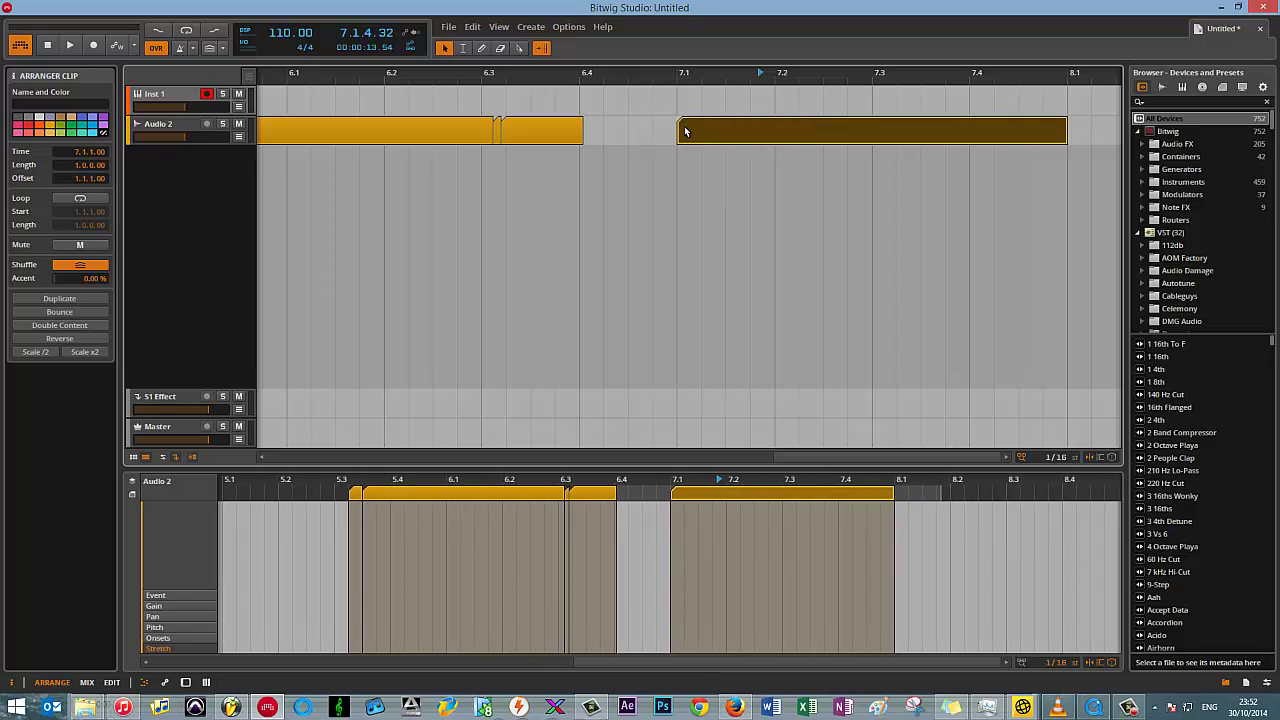
mouse_move(689, 126)
mouse_down()
mouse_move(749, 131)
mouse_move(624, 128)
mouse_move(692, 129)
mouse_up()
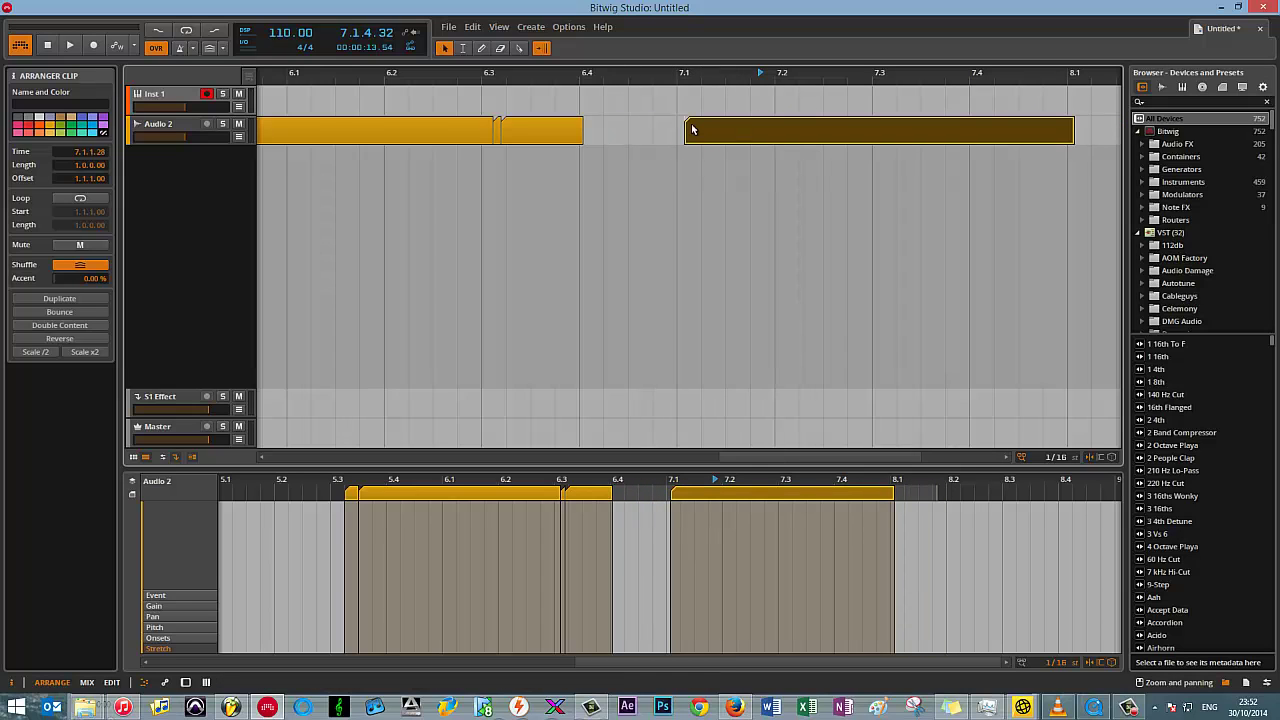